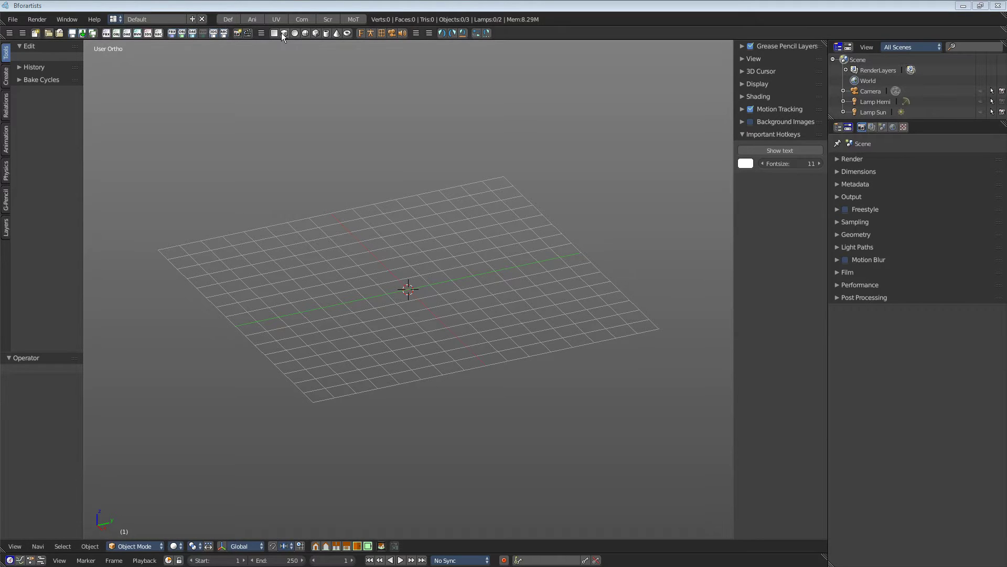
Add a default cube at the 3D cursor in the scene centre.
click(284, 33)
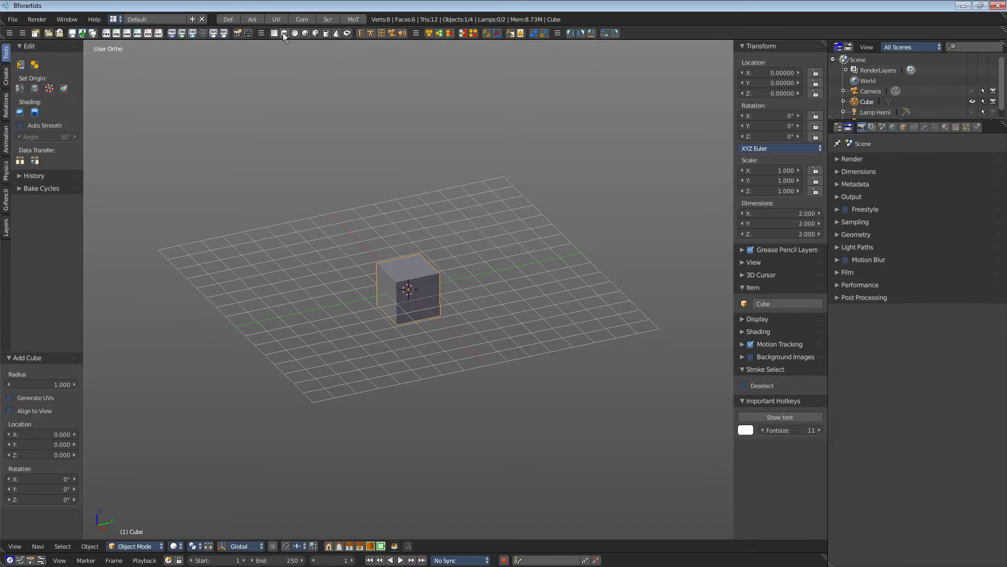
Set the cube's dimensions to X 0.9, Y 0.5, Z 0.03 and frame the slab.
click(784, 213)
text(0)
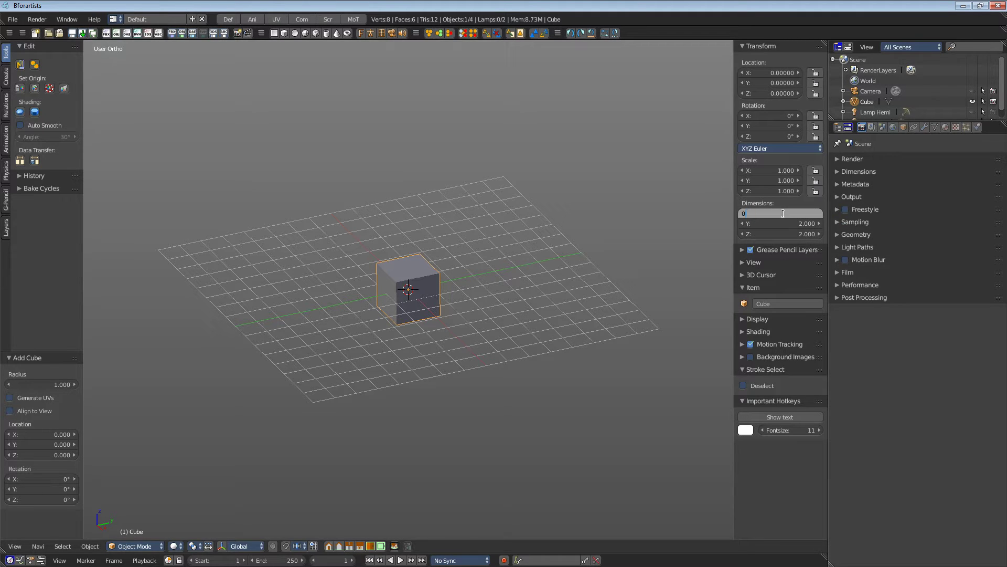
text(.9)
key(Return)
click(783, 223)
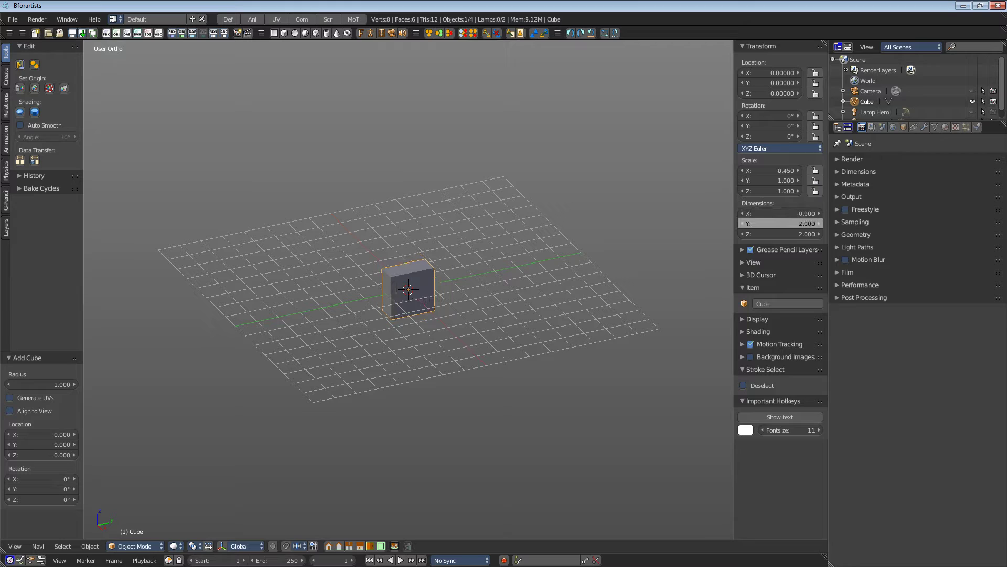
text(0.5)
key(Return)
click(776, 234)
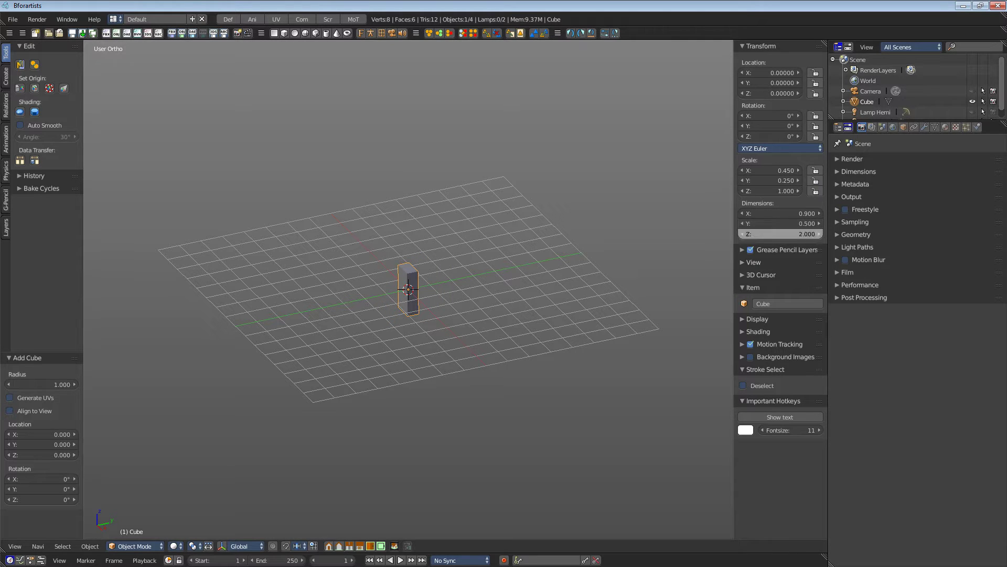
text(0.03)
key(Return)
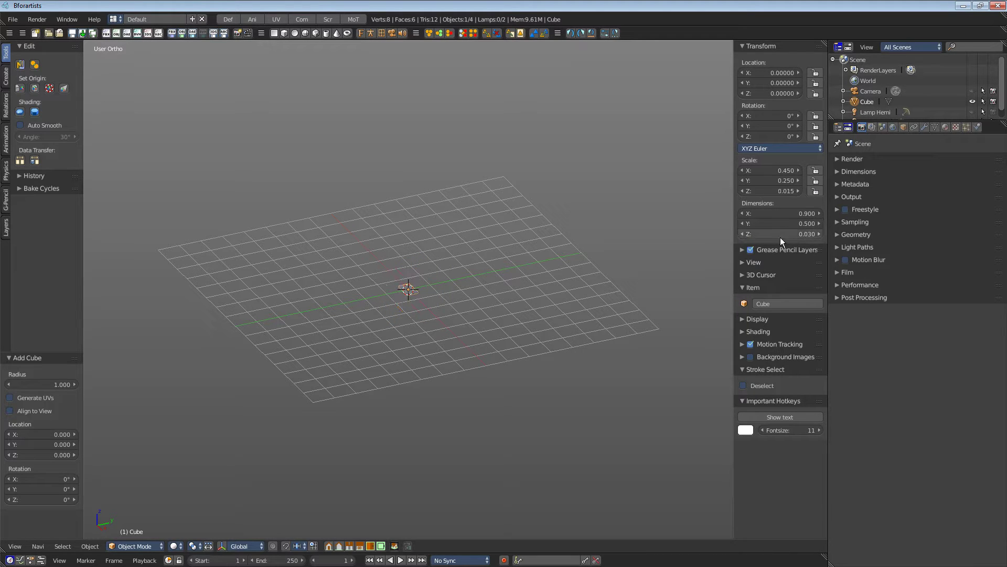
key(KP_4)
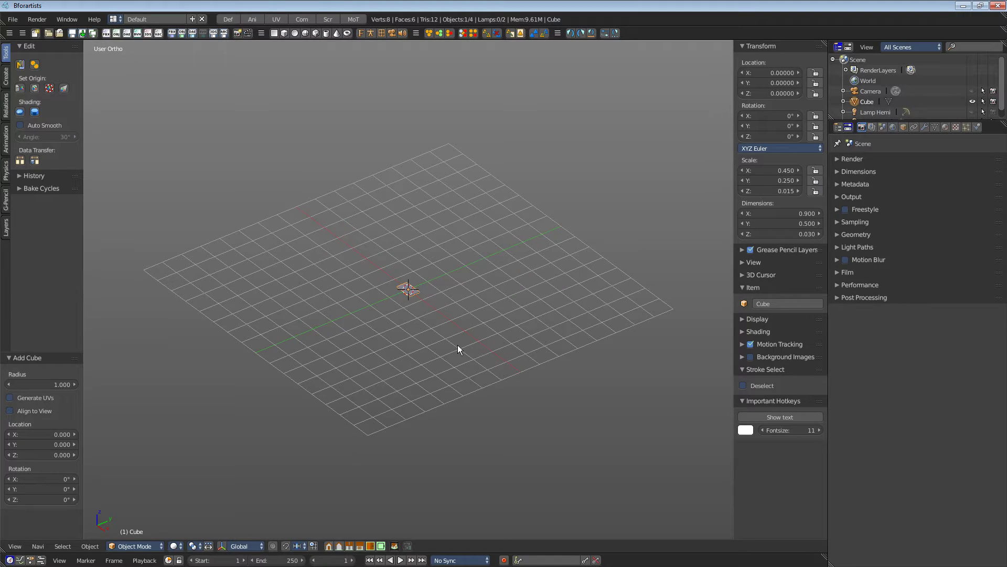
key(KP_Decimal)
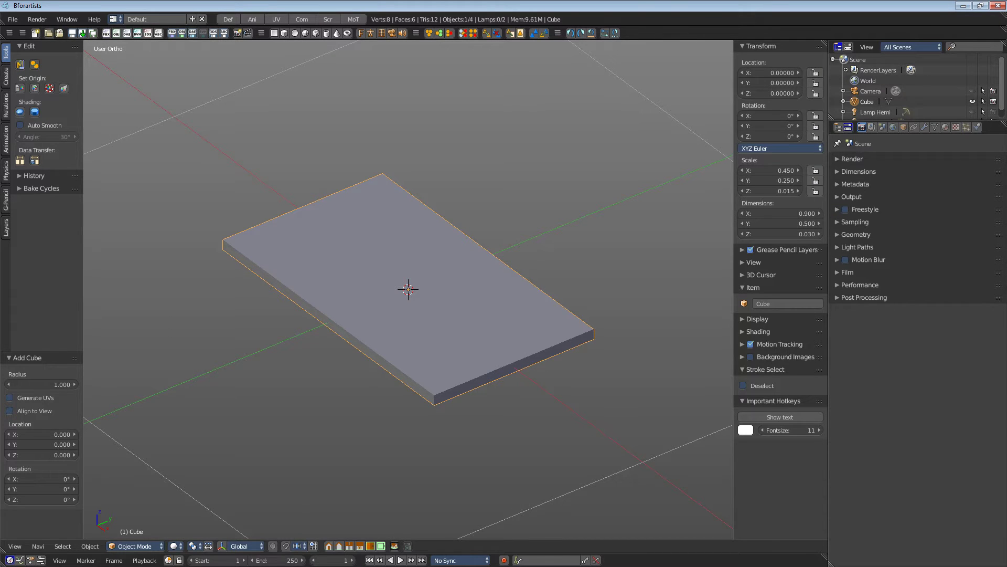
Set the slab's Location Z to 0.45, lifting it above the grid.
middle_drag(451, 348, 434, 335)
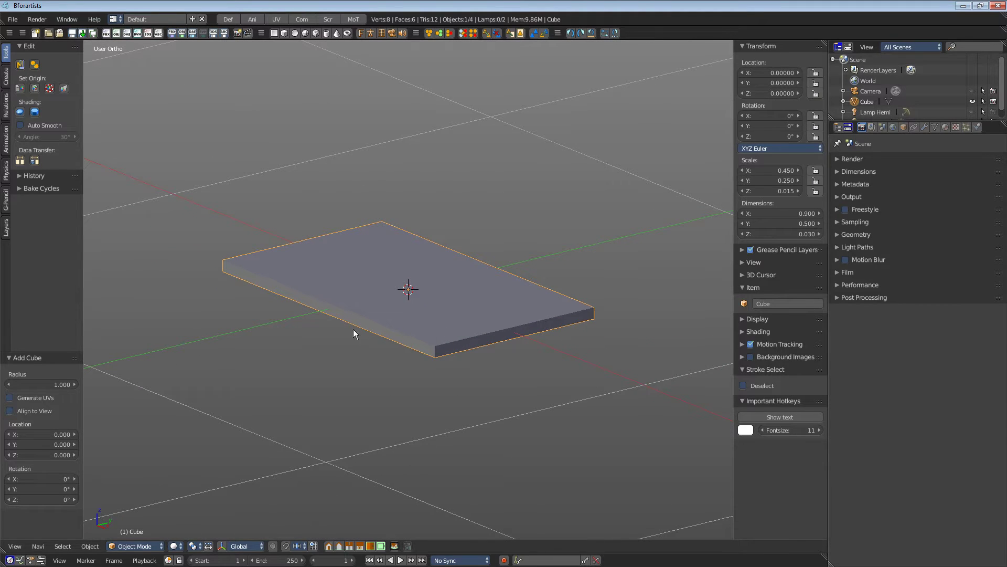
click(785, 93)
text(0.45)
key(Return)
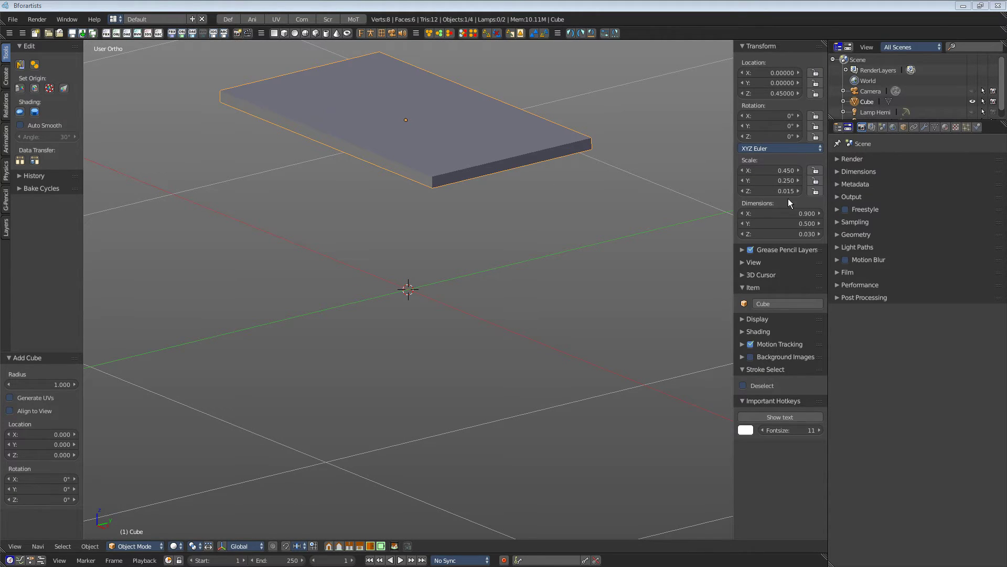
Apply the slab's scale so it reads 1.000 on every axis.
click(89, 547)
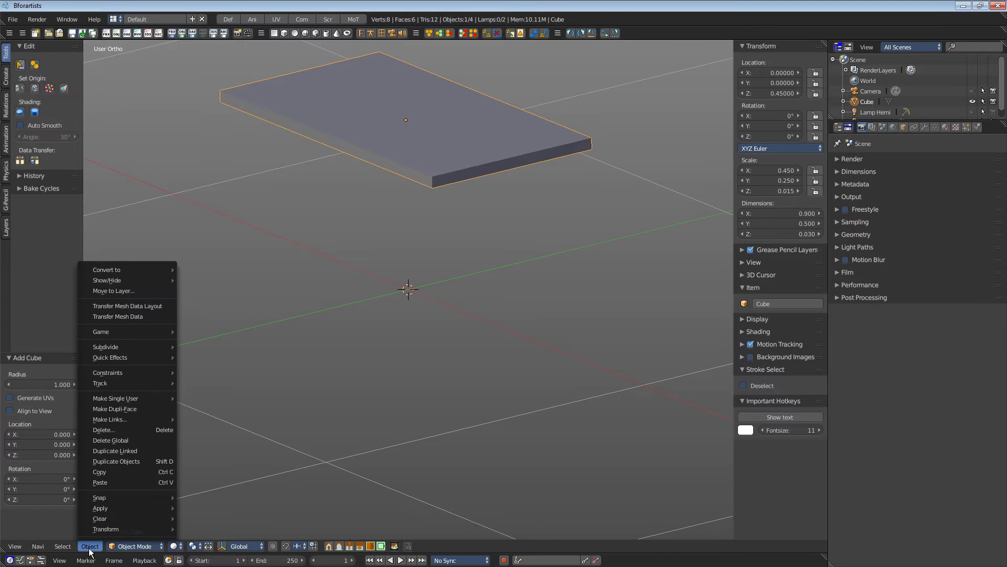
mouse_move(112, 508)
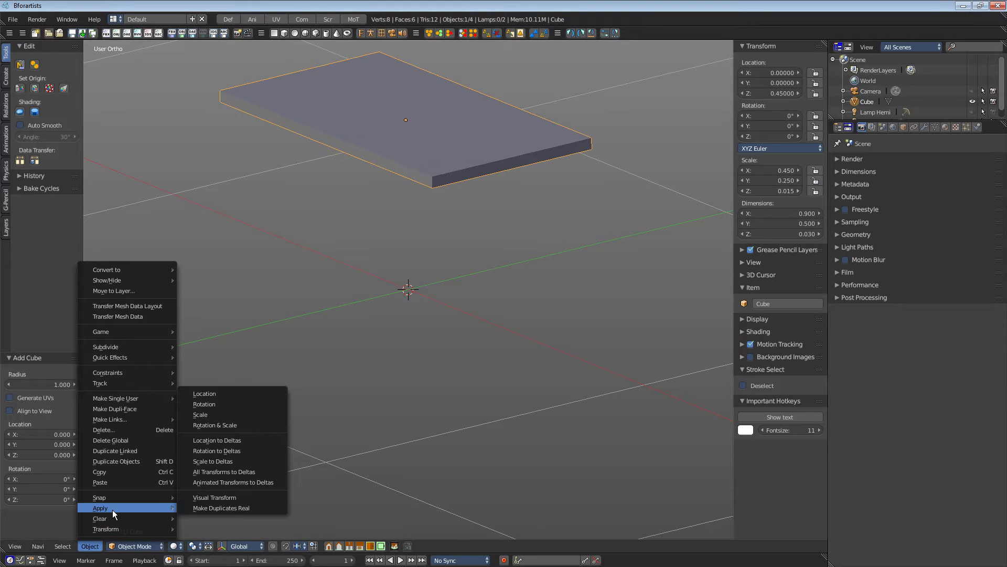
click(235, 414)
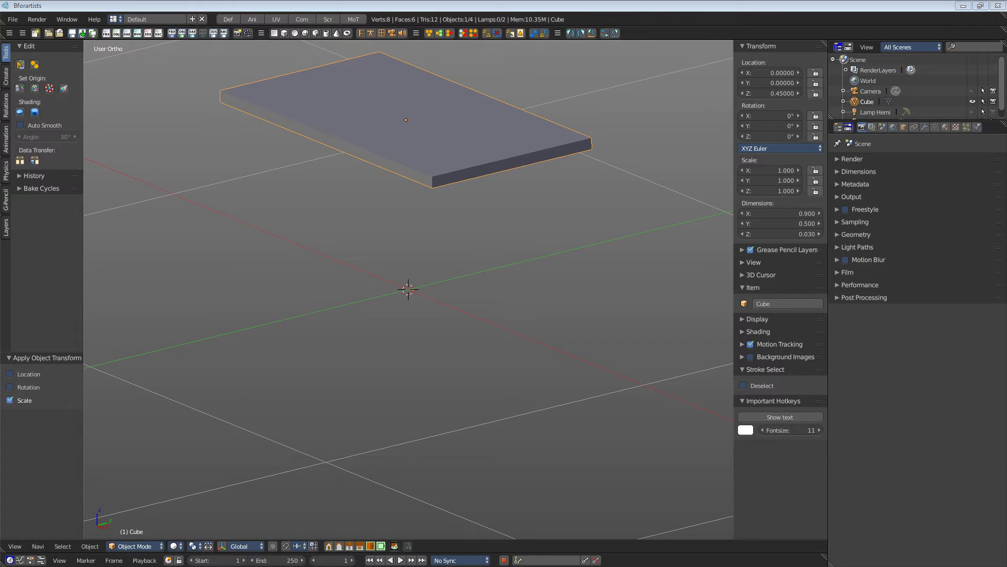
click(141, 546)
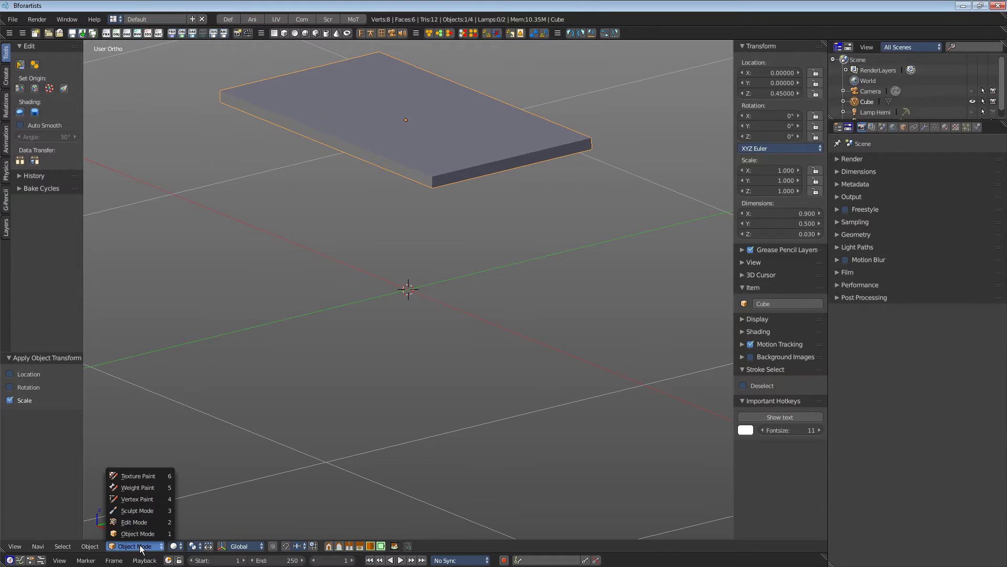
Enter Edit Mode on the slab and deselect the whole mesh.
click(156, 521)
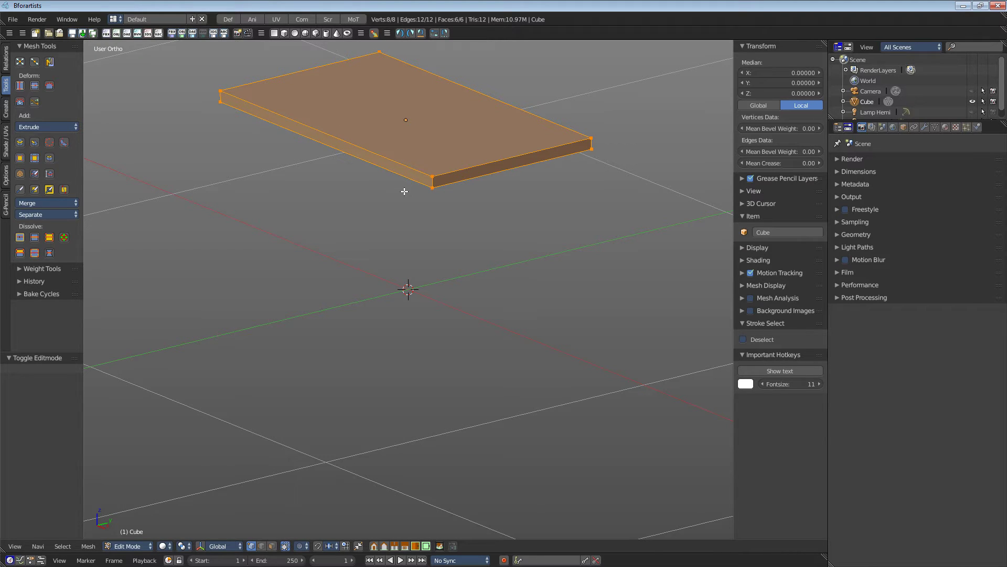
key(a)
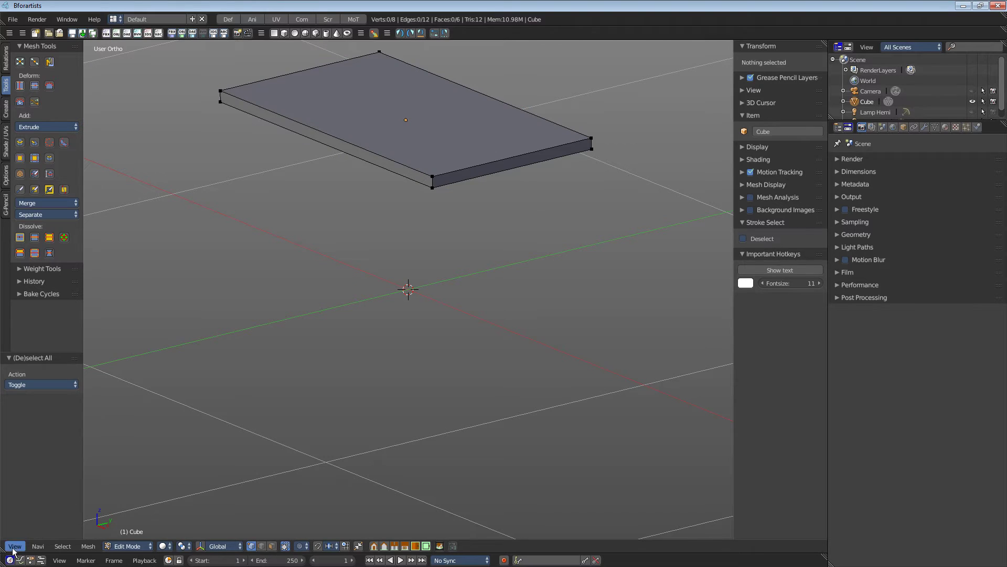
click(62, 546)
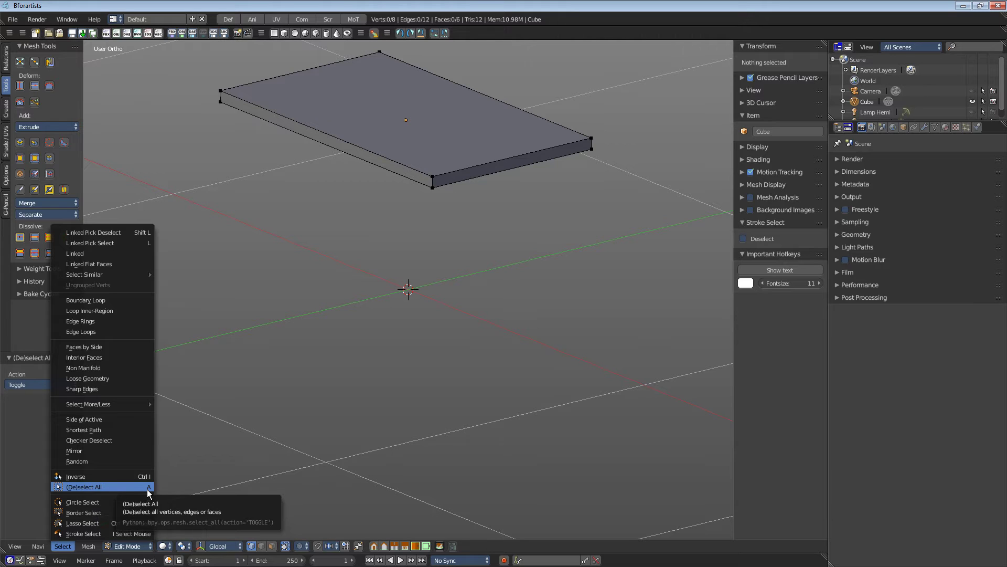
Pick several individual corner vertices of the slab to test selection.
click(436, 181)
click(220, 92)
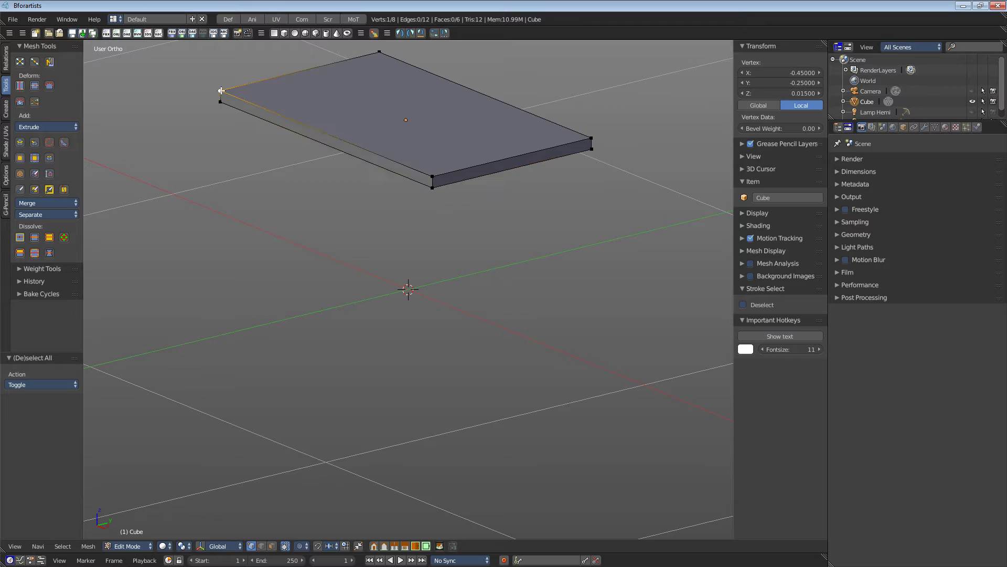
click(220, 101)
click(380, 52)
click(593, 139)
Cycle through vertex, edge and face select modes, ending on Faces.
click(262, 546)
click(272, 547)
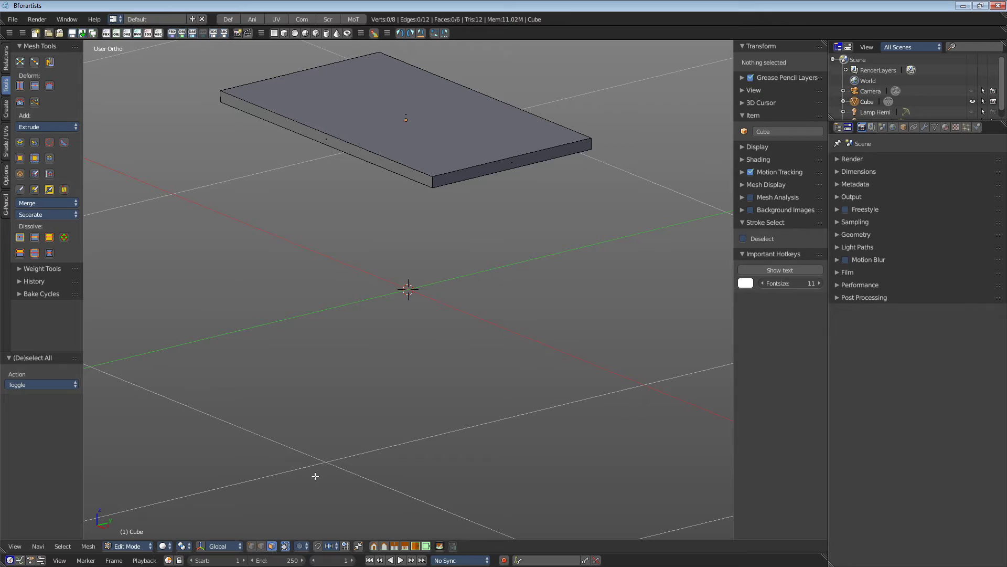
key(1)
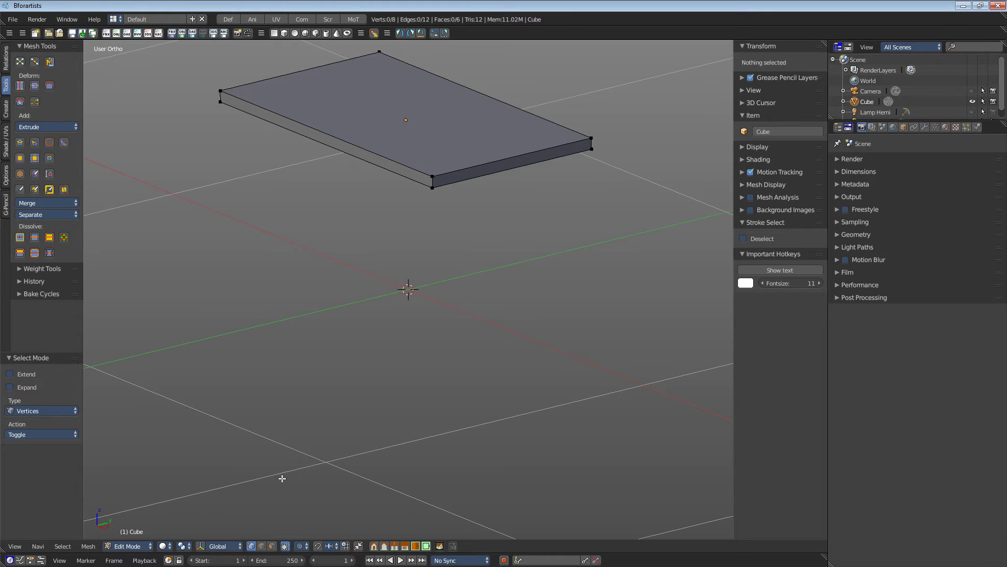
key(2)
key(3)
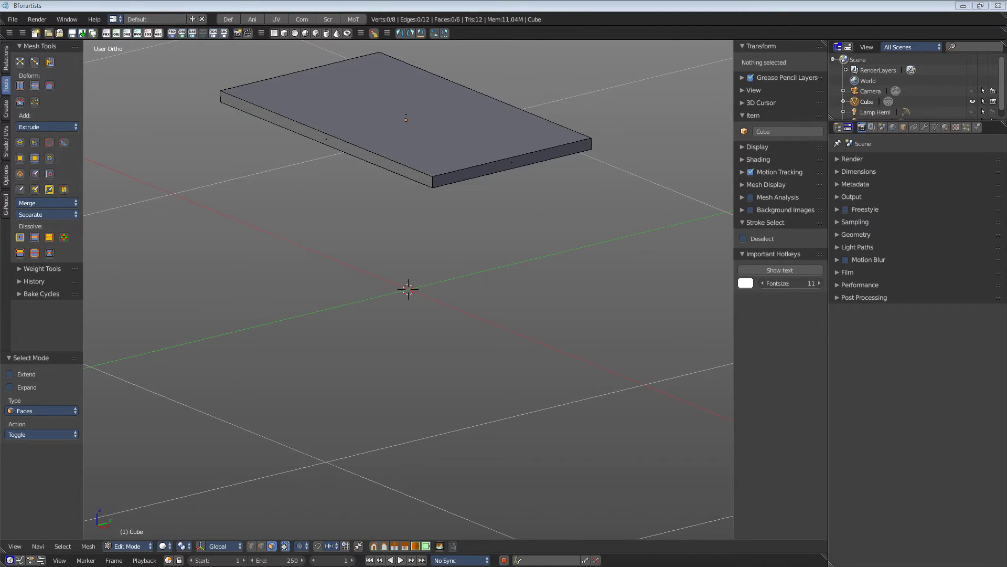
Select both long side faces of the slab.
click(323, 141)
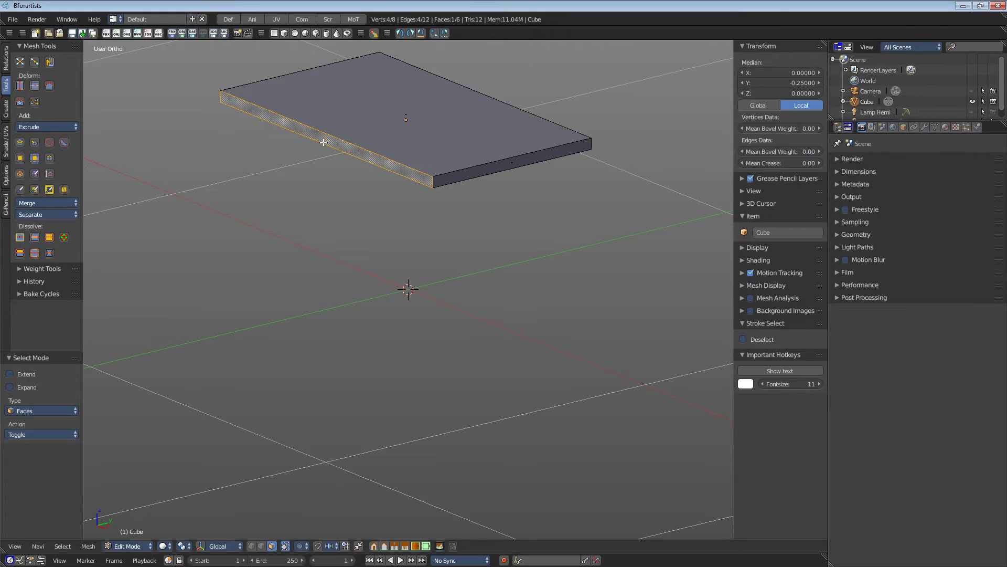
middle_drag(538, 230, 407, 230)
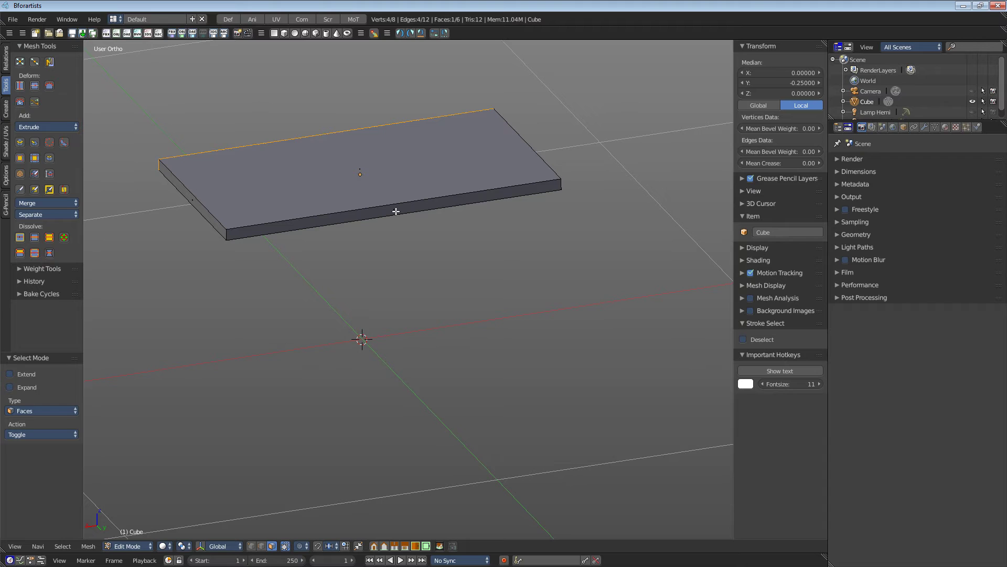
shift+click(395, 212)
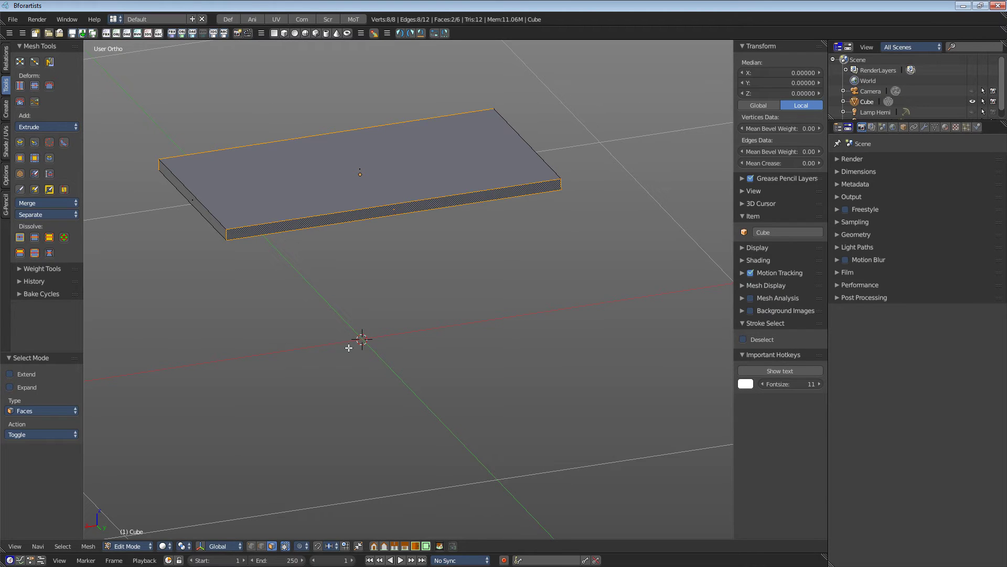
middle_drag(364, 254, 479, 282)
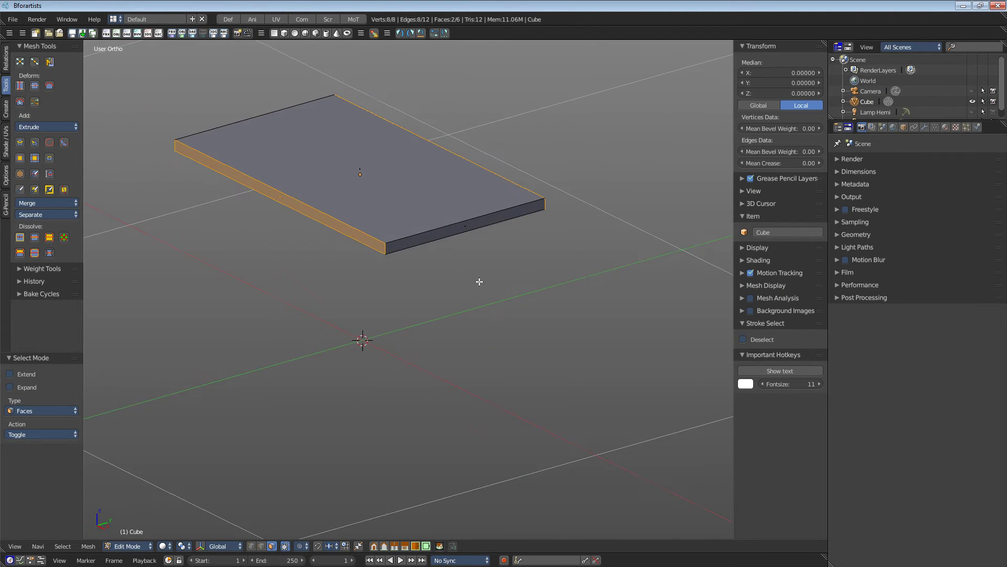
Extrude the two side faces individually with an Offset of -0.08.
click(35, 145)
click(801, 166)
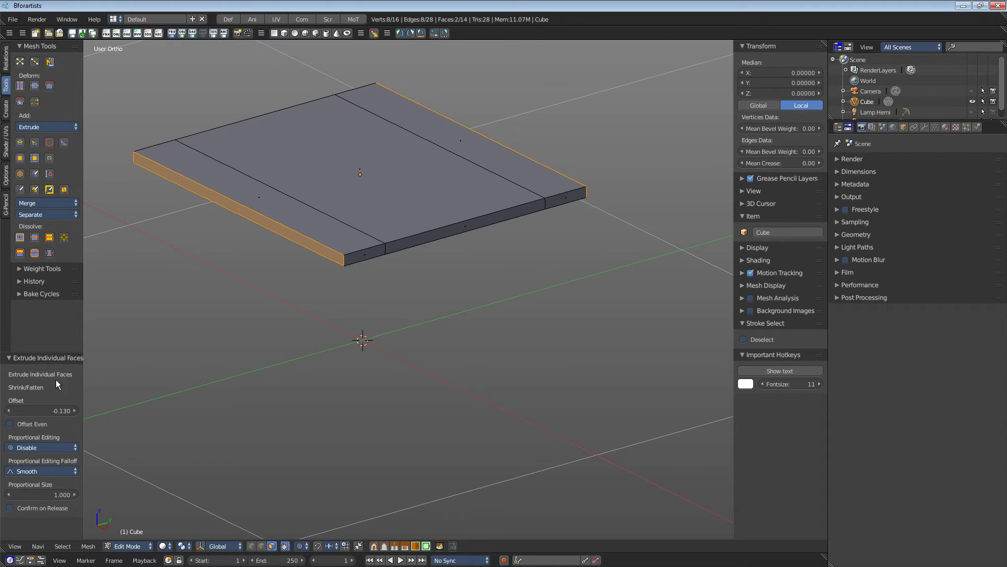
drag(61, 356, 62, 323)
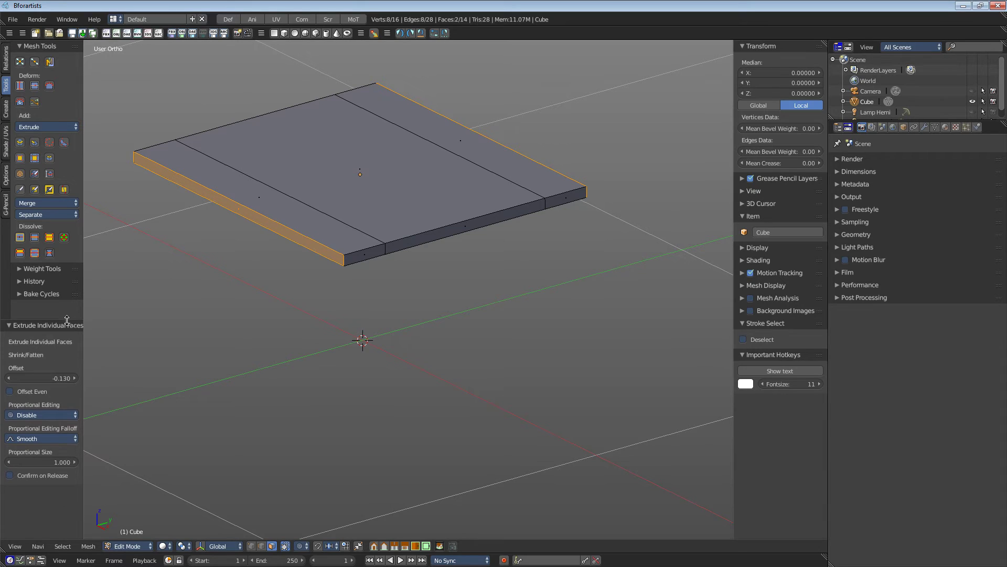
click(57, 378)
text(-0.08)
key(Return)
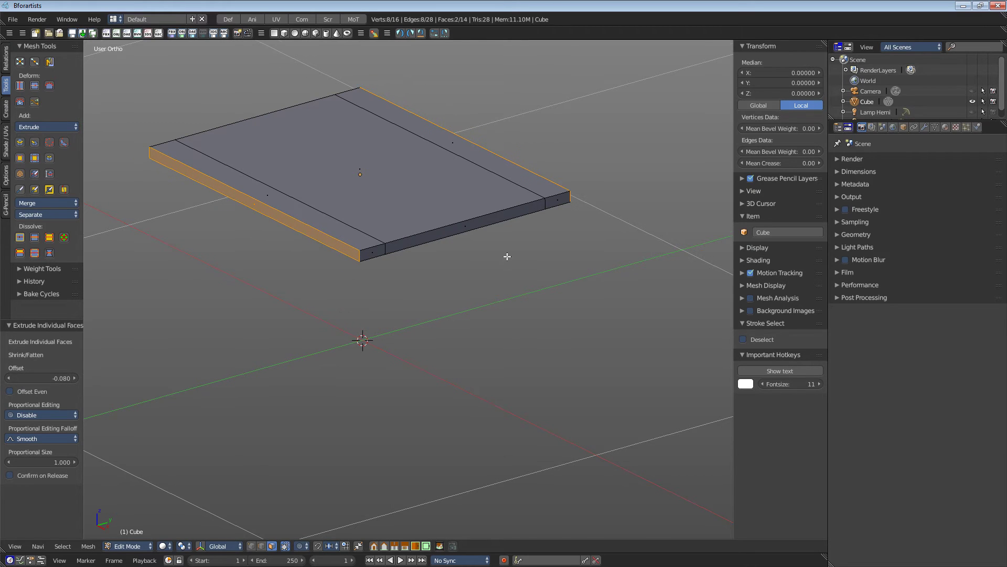
mouse_move(506, 257)
middle_down()
mouse_move(484, 268)
mouse_move(501, 266)
middle_up()
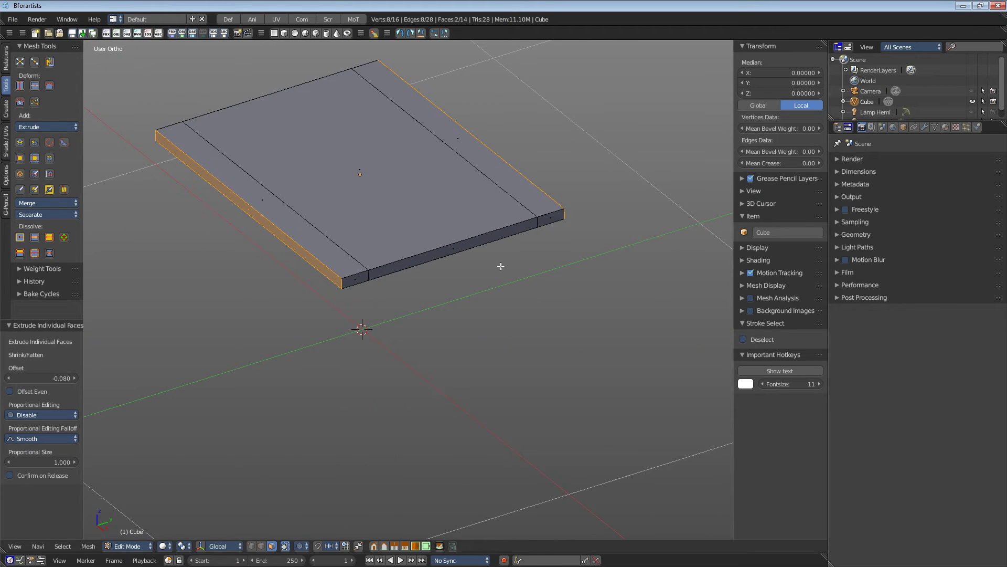
Extrude the three-face end strip outward with a distance of 0.08.
click(354, 278)
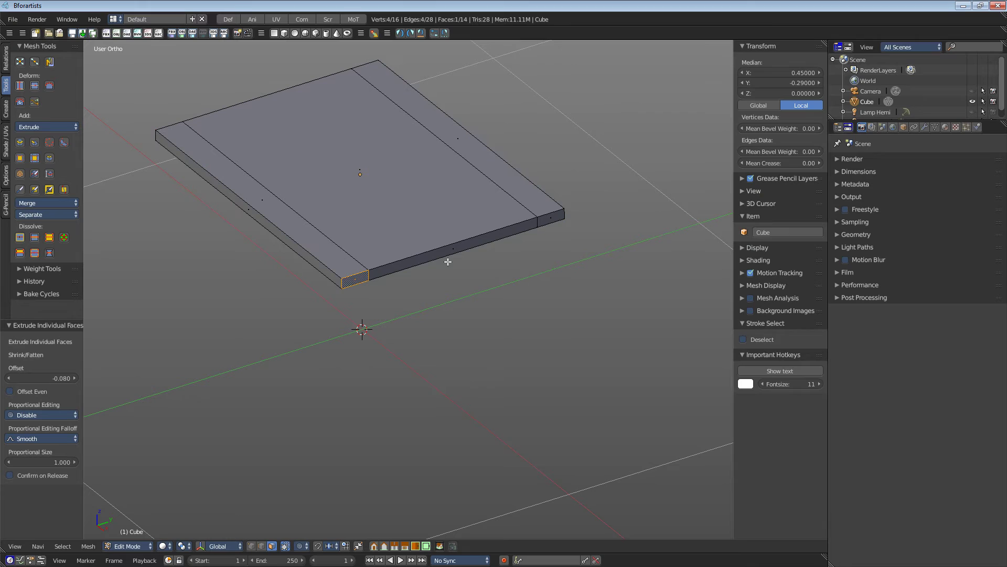
shift+click(447, 262)
shift+click(552, 220)
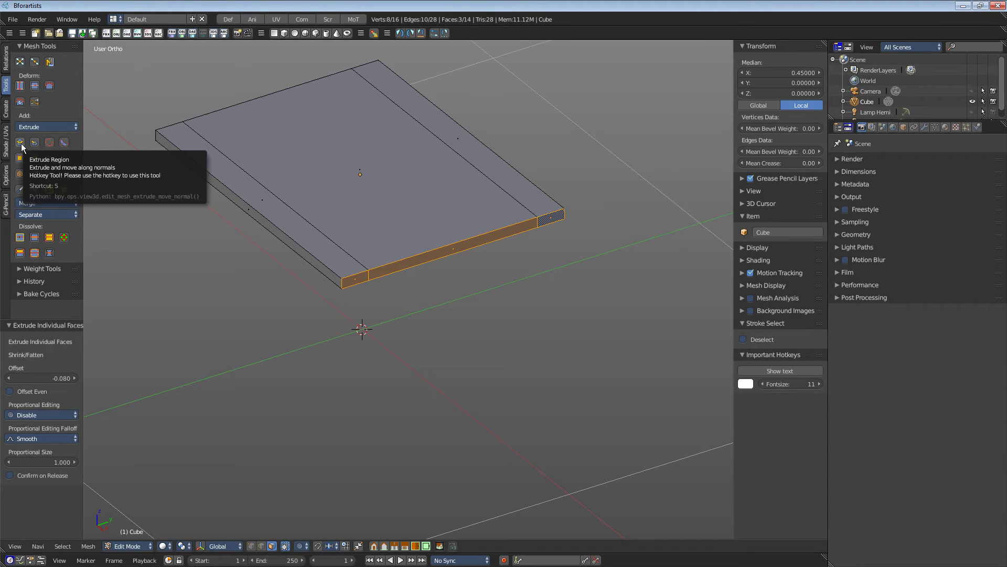
middle_drag(428, 347, 413, 219)
middle_drag(327, 292, 406, 304)
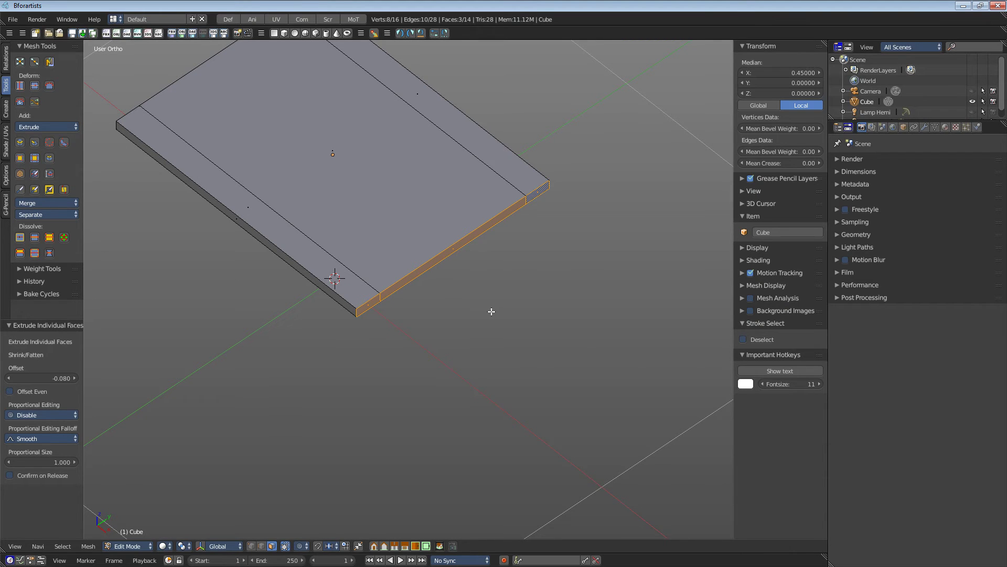
key(e)
click(545, 358)
click(56, 399)
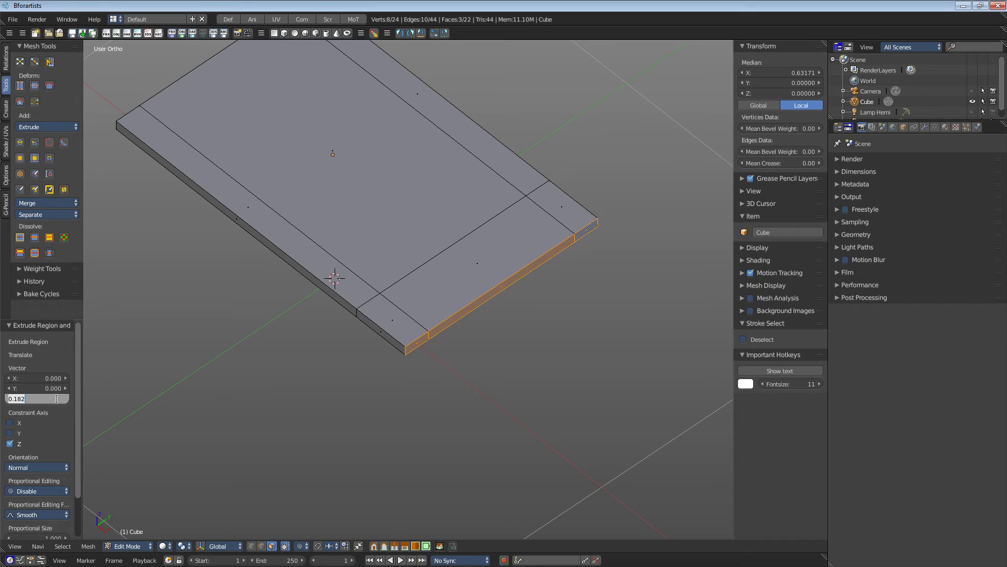
text(0.08)
key(Return)
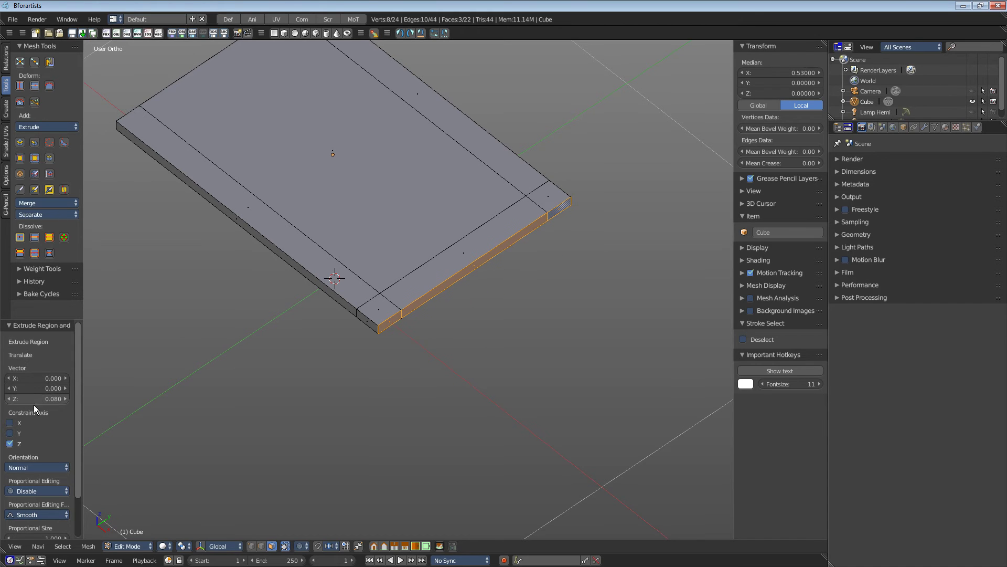
Extrude the three front-edge faces outward by 0.08.
scroll(34, 405, down, 1)
middle_drag(199, 383, 360, 329)
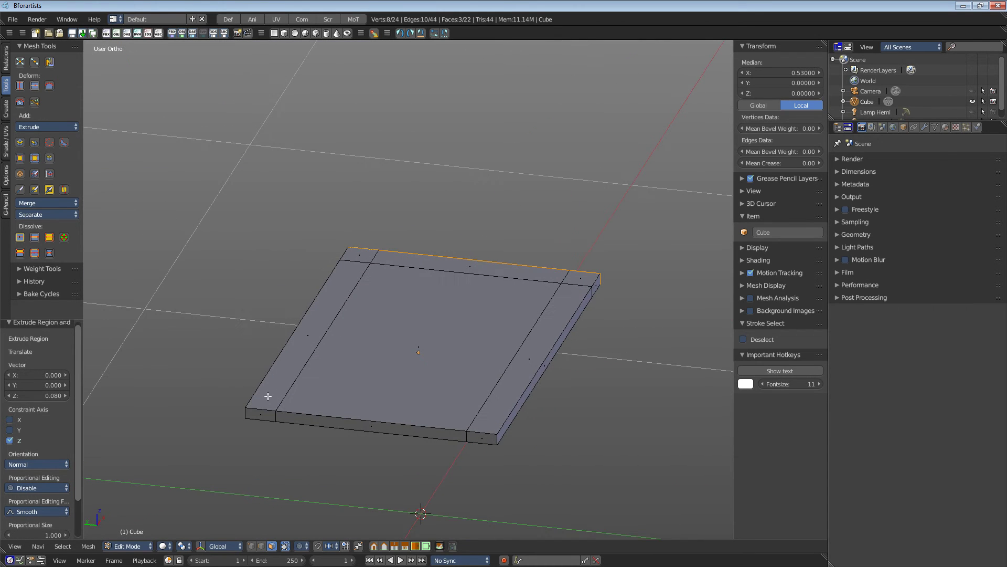
click(261, 414)
shift+click(464, 440)
shift+click(483, 440)
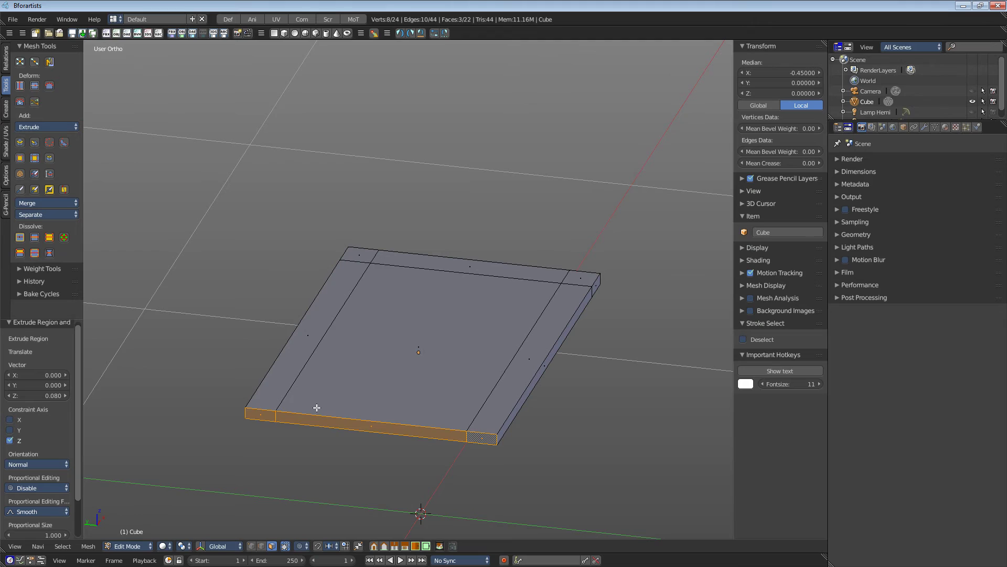
key(e)
click(294, 432)
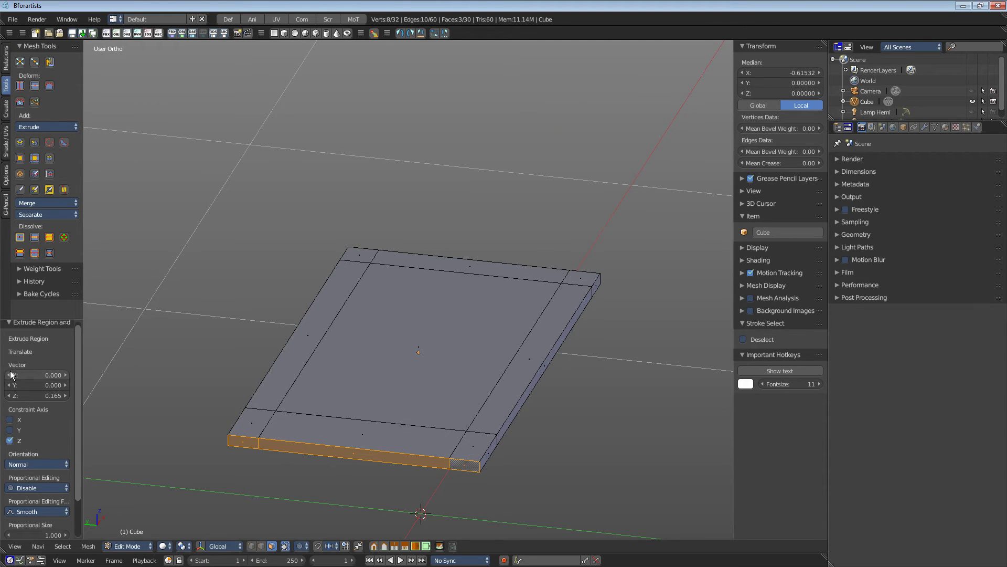
click(37, 392)
text(0.08)
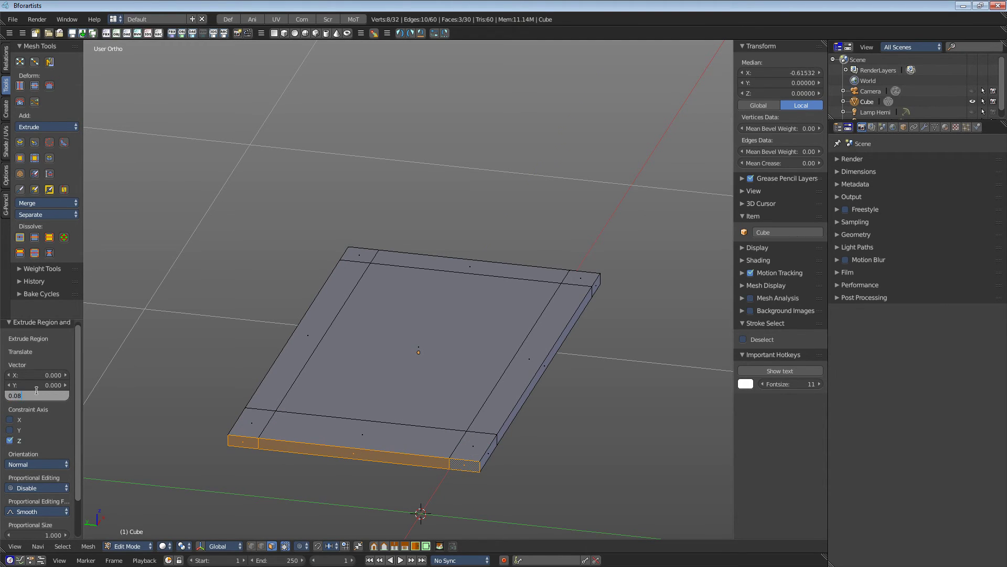
key(Return)
middle_drag(336, 430, 355, 243)
Extrude the four corner squares downward by 0.248 into table legs.
click(451, 197)
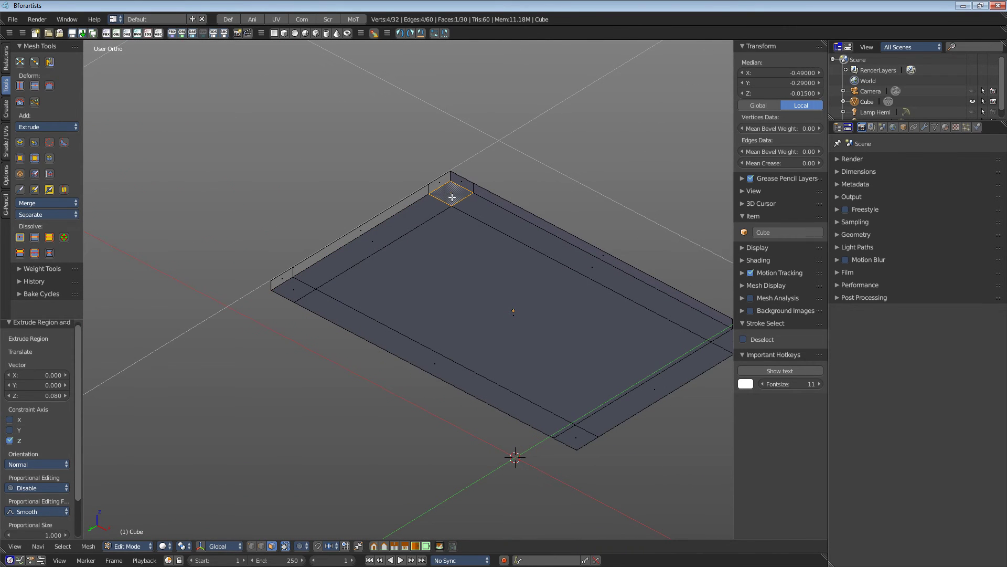
shift+click(293, 290)
shift+middle_drag(688, 390, 593, 283)
shift+click(596, 281)
shift+click(444, 382)
middle_drag(444, 381, 451, 295)
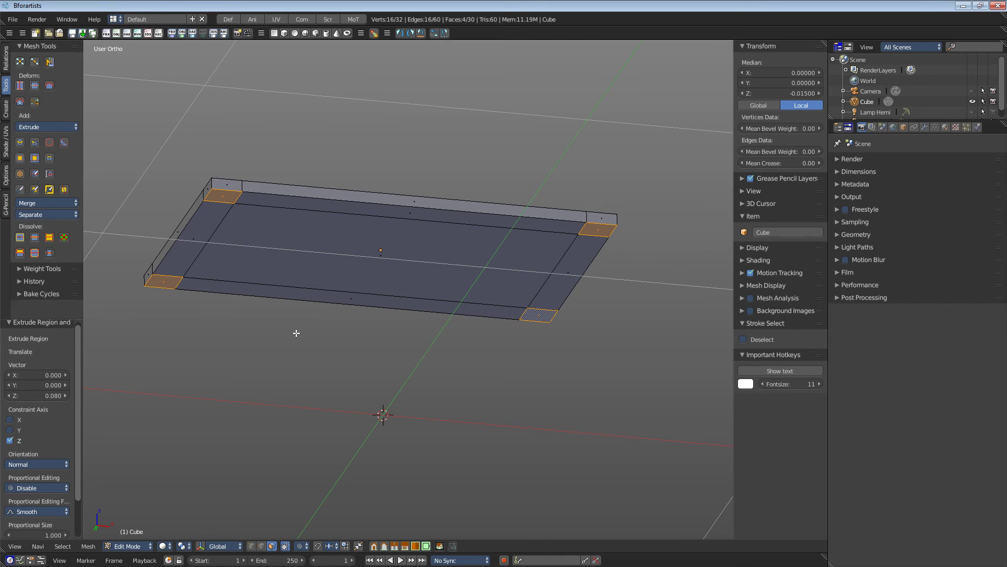
key(e)
click(326, 423)
middle_drag(441, 364, 431, 384)
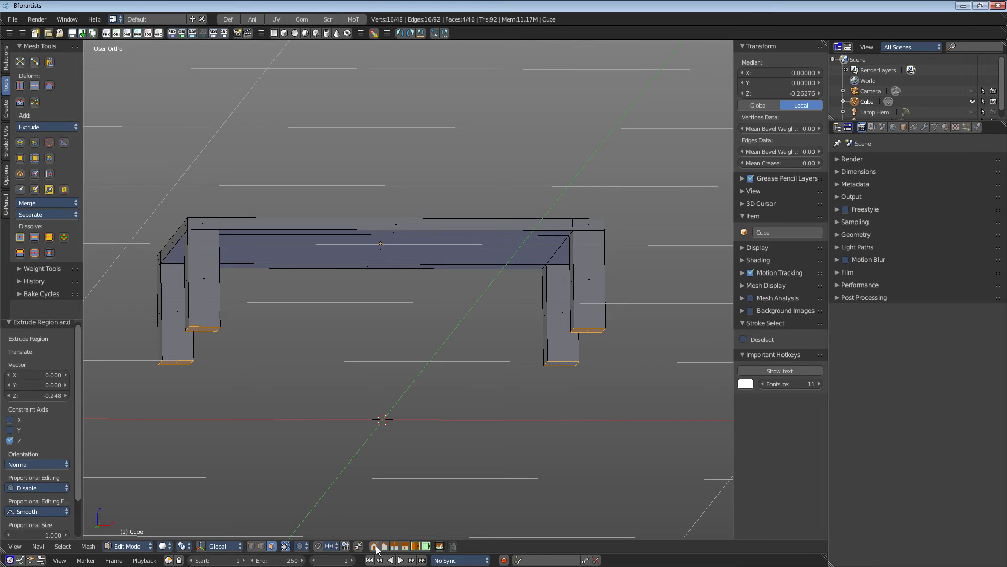
In front view, move the leg bottoms down a further 0.188 to ground level.
click(375, 547)
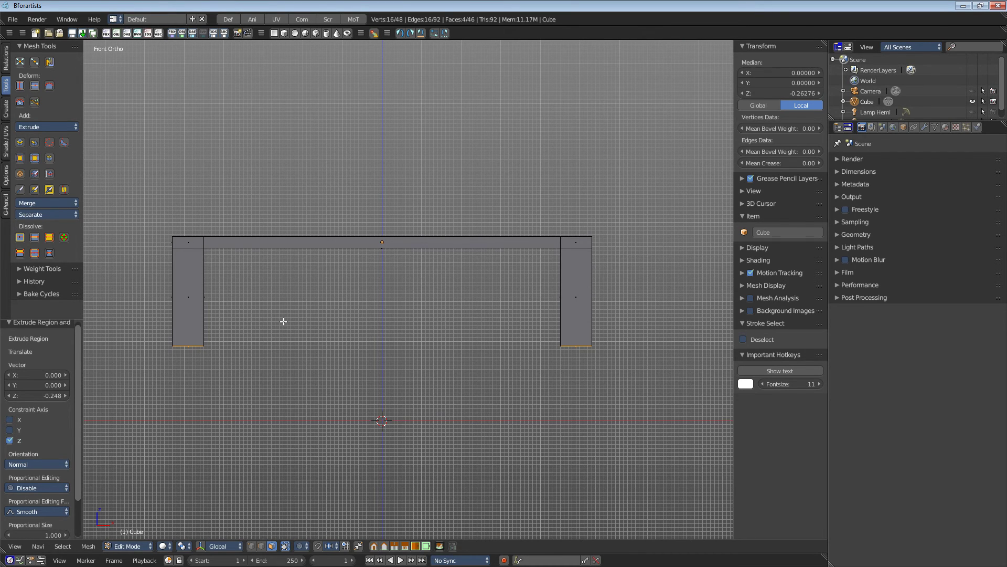
key(ctrl+space)
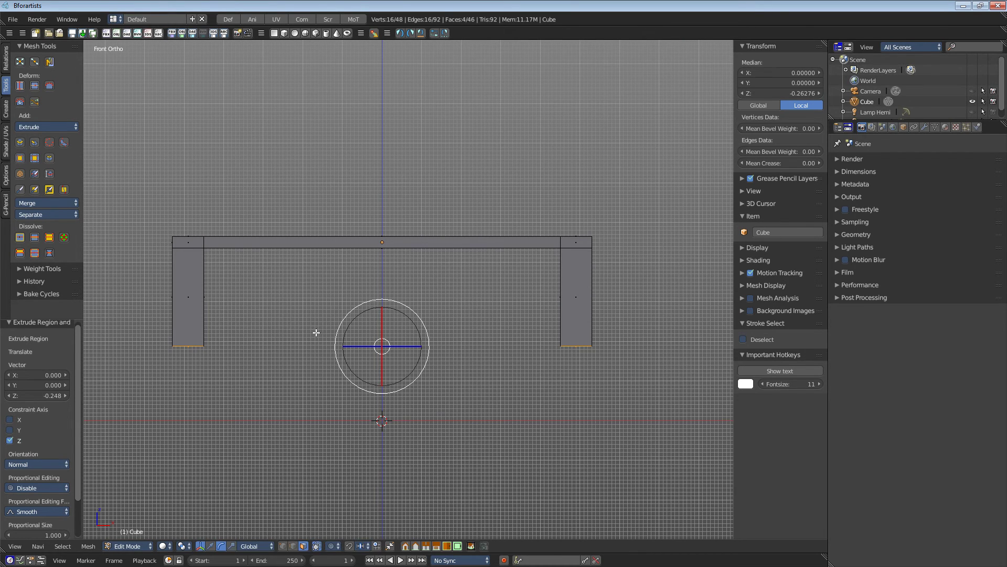
click(210, 550)
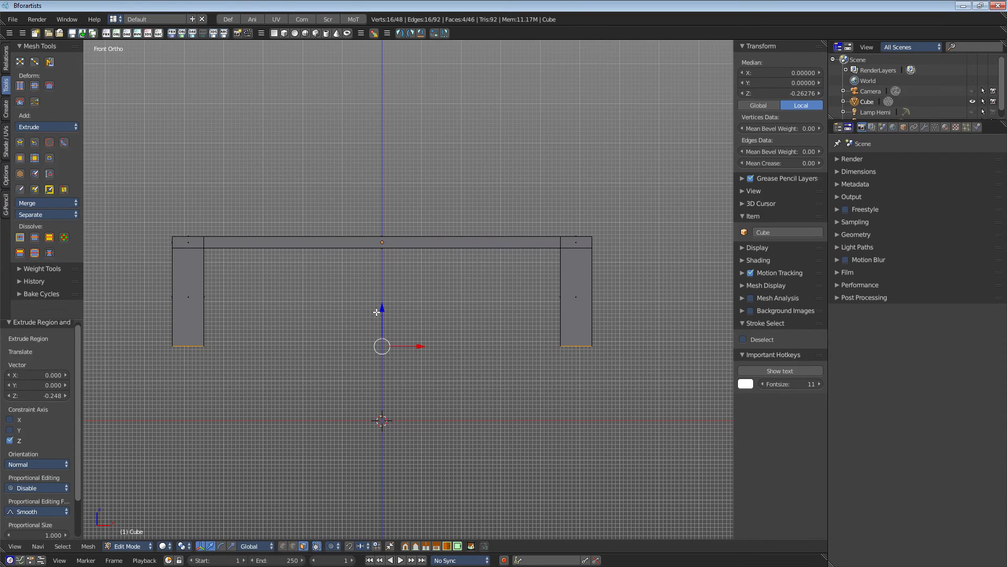
drag(382, 309, 380, 383)
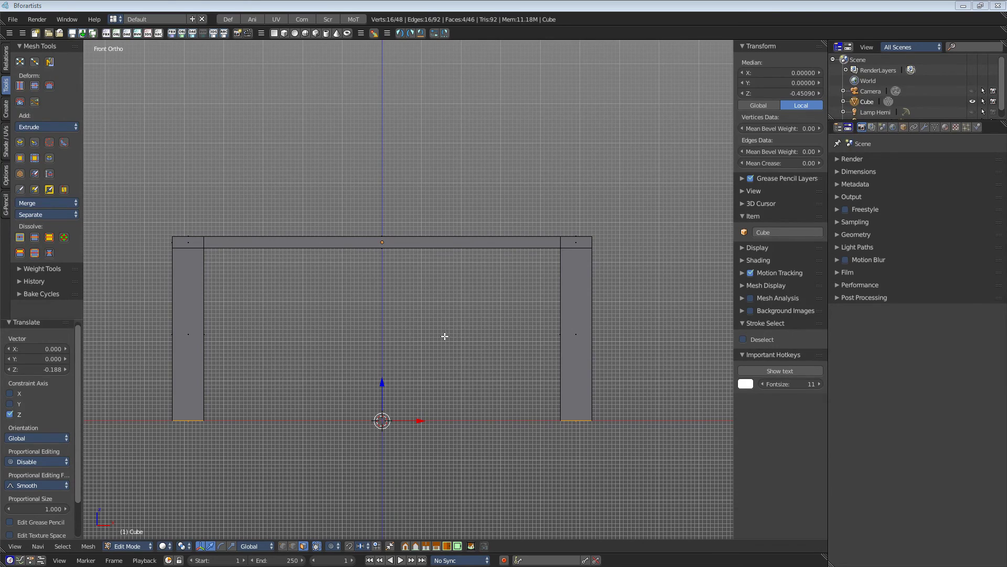
middle_drag(445, 336, 410, 367)
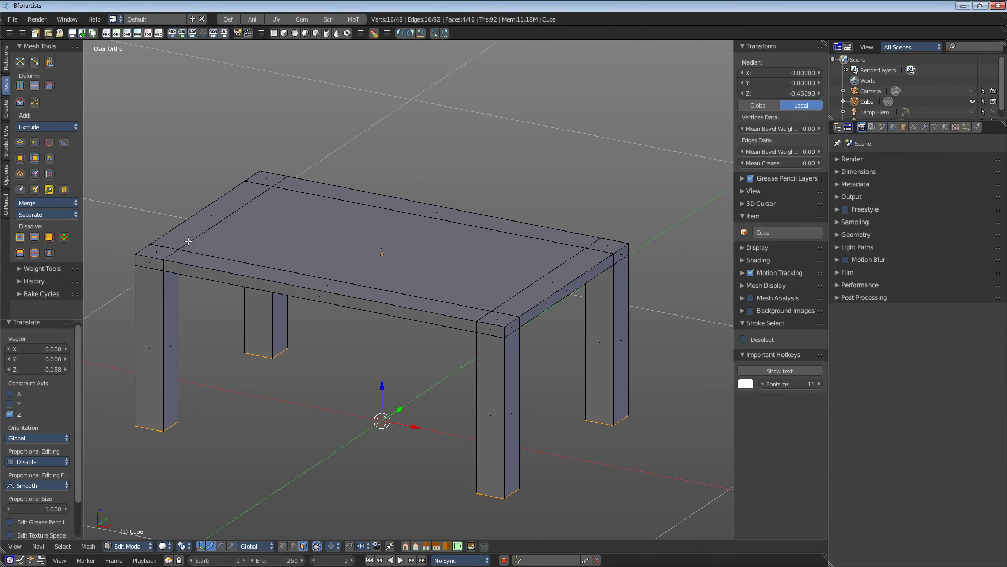
Extrude one long side's three rim faces upward by 0.08.
click(148, 262)
shift+click(271, 288)
shift+click(492, 328)
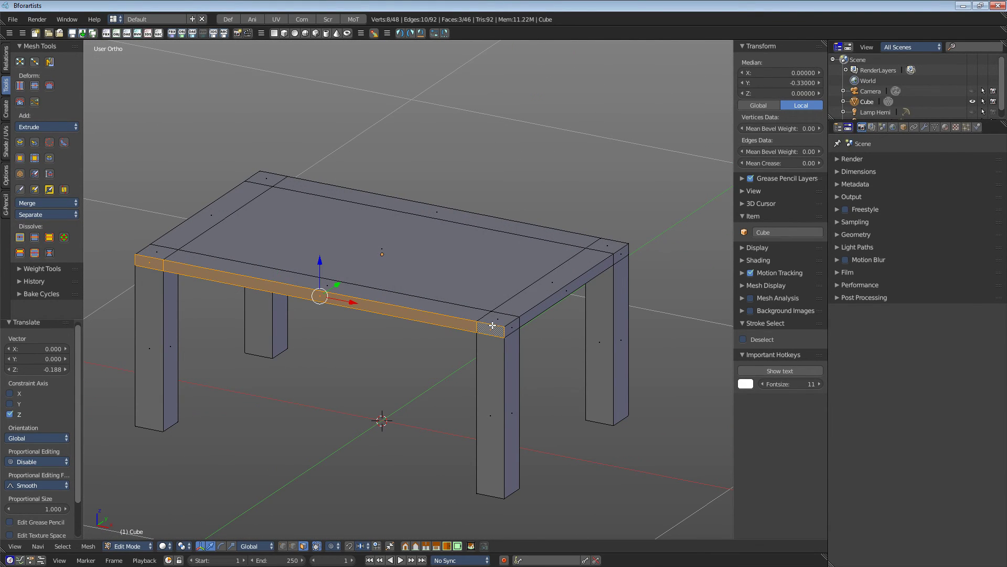
key(e)
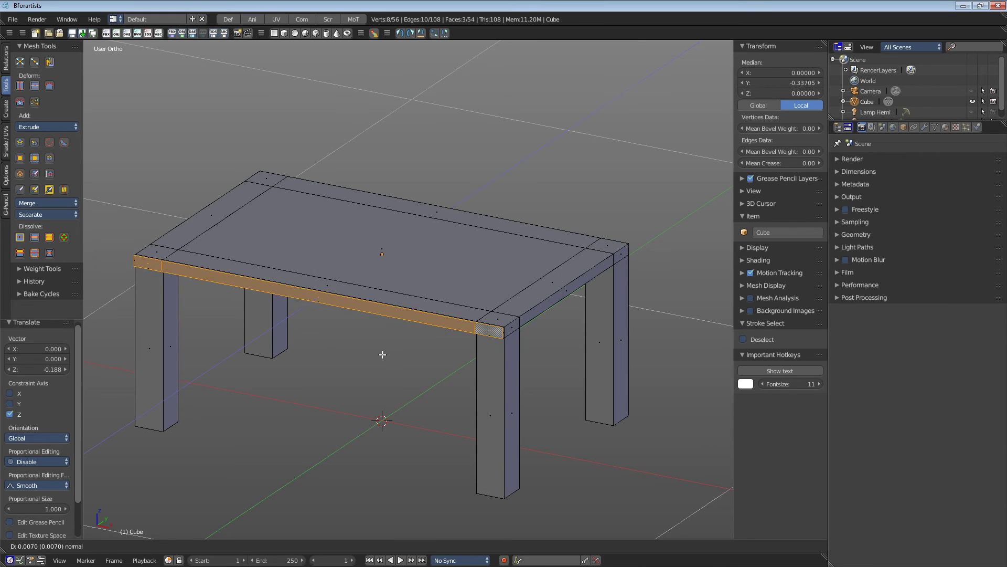
click(363, 364)
click(43, 396)
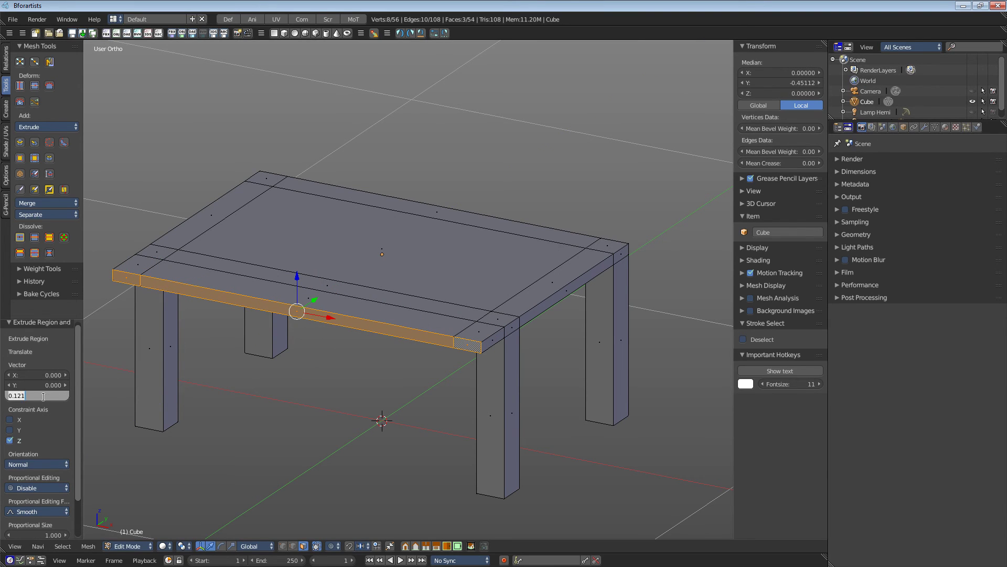
text(0.08)
key(Return)
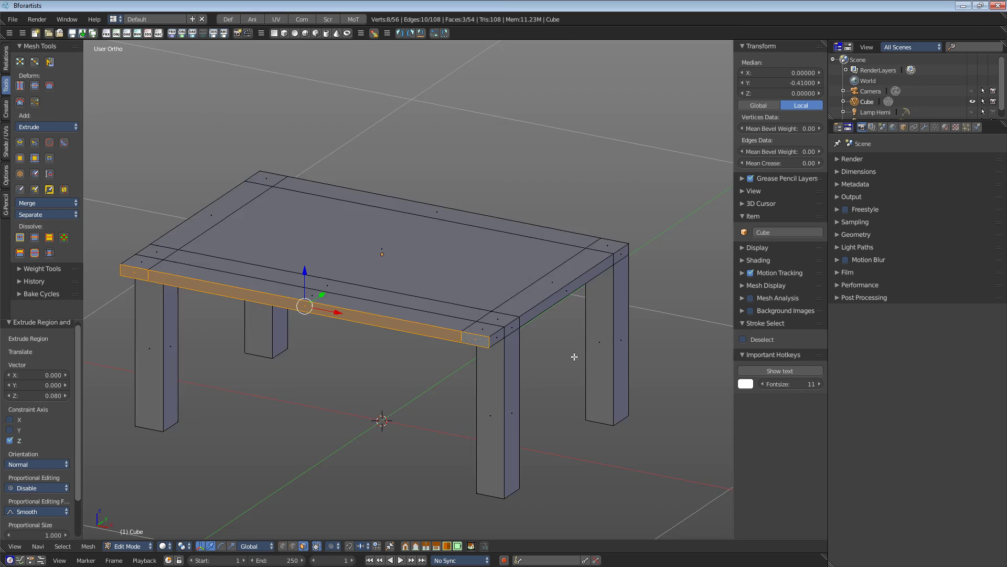
Extrude the opposite side's three rim faces upward by 0.08.
middle_drag(173, 407, 245, 415)
right_click(163, 444)
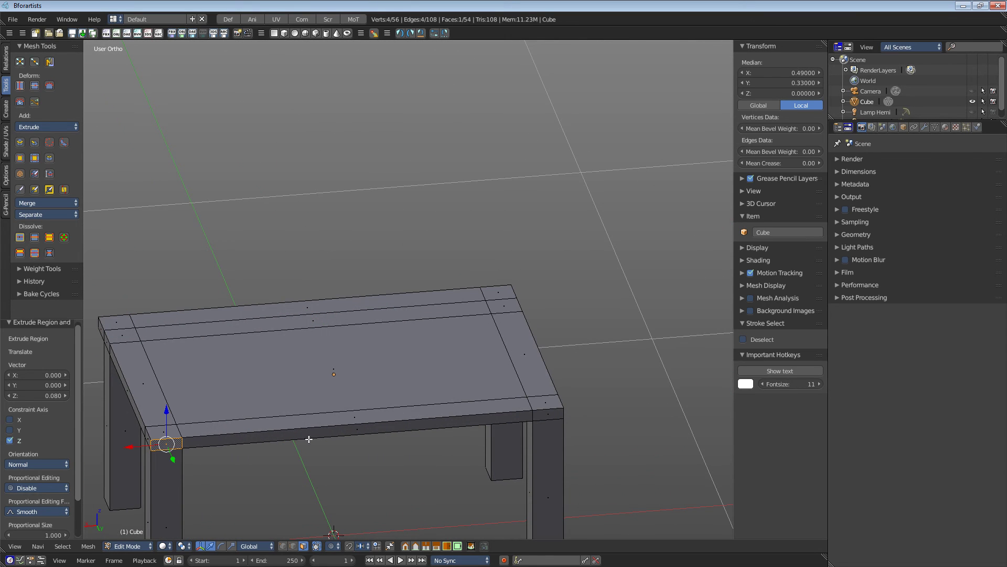
shift+right_click(349, 433)
shift+right_click(533, 420)
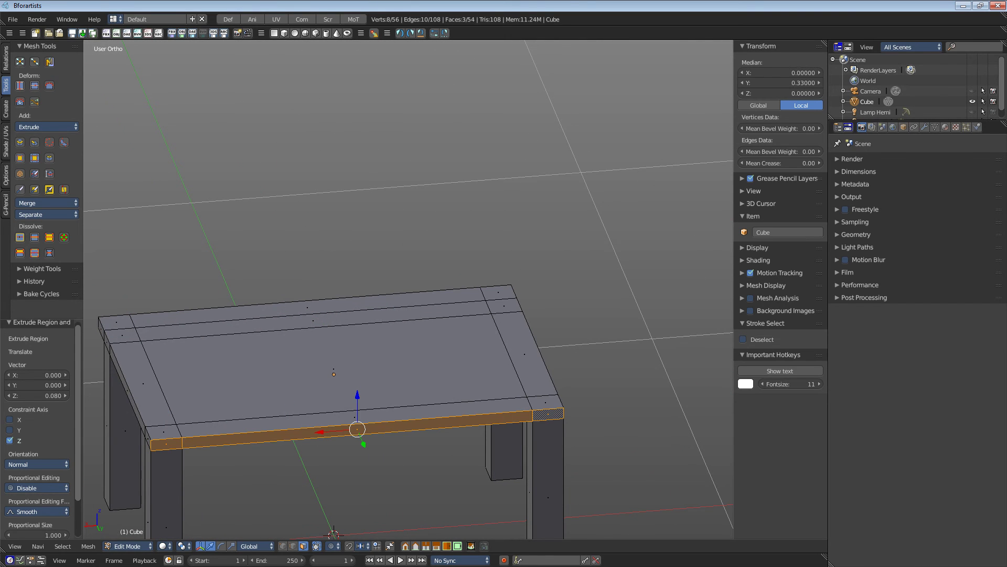
key(e)
click(362, 486)
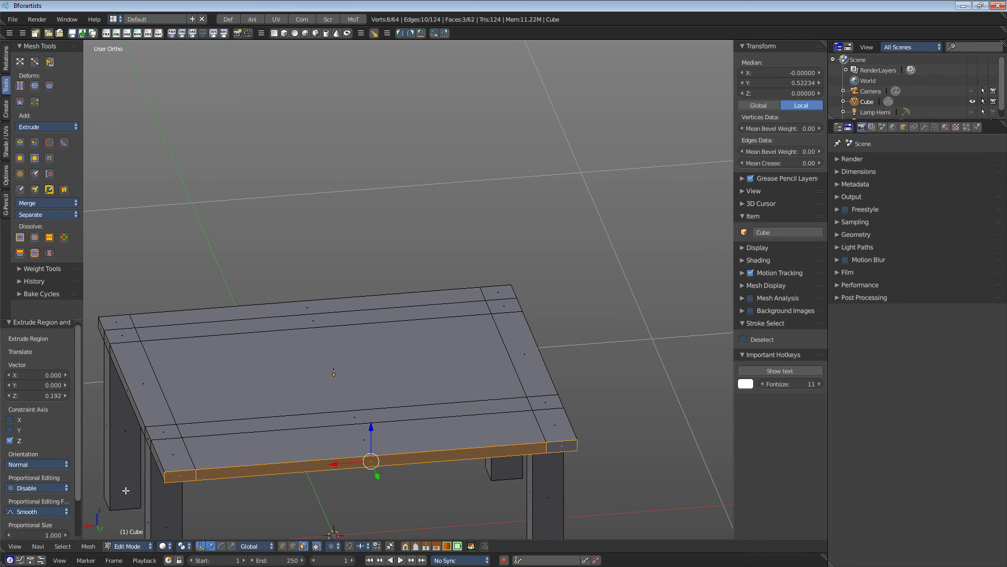
click(48, 396)
text(0.08)
key(Return)
mouse_move(446, 362)
middle_down()
mouse_move(504, 363)
mouse_move(462, 362)
middle_up()
Extrude the five faces along one tabletop edge by 0.08 into a rim strip.
right_click(110, 376)
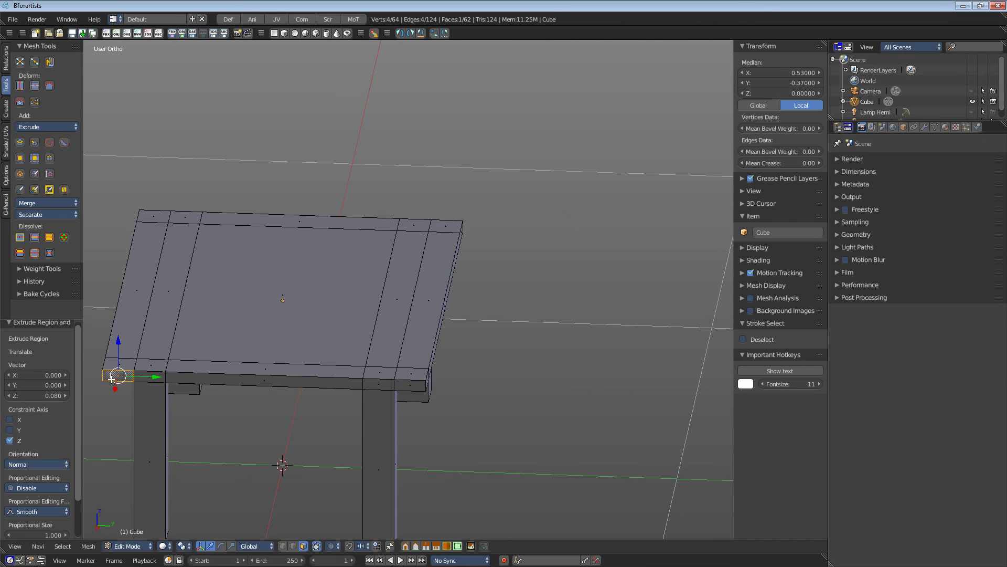
key(ctrl+space)
shift+right_click(150, 376)
shift+right_click(246, 383)
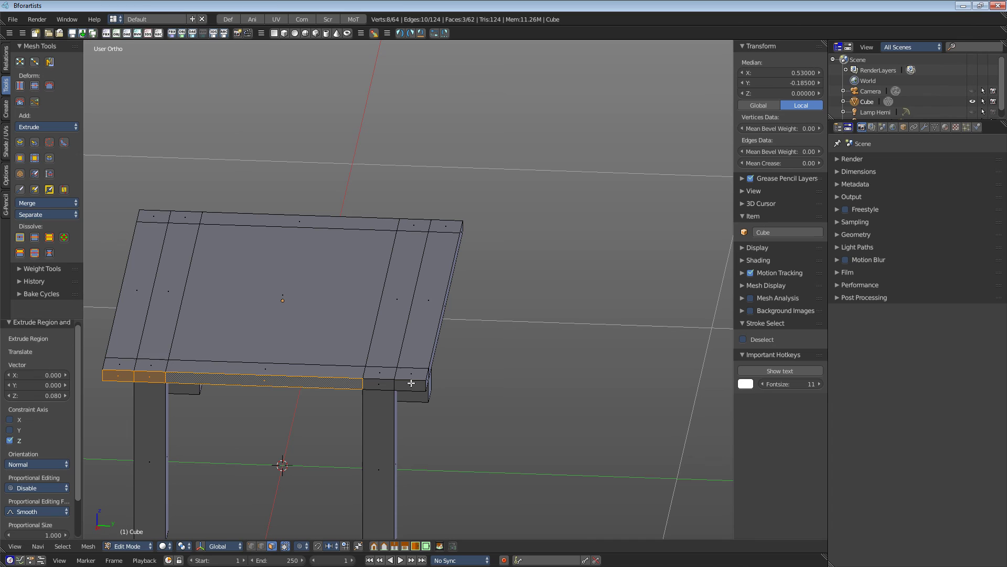
shift+right_click(379, 384)
shift+right_click(408, 387)
key(e)
click(367, 409)
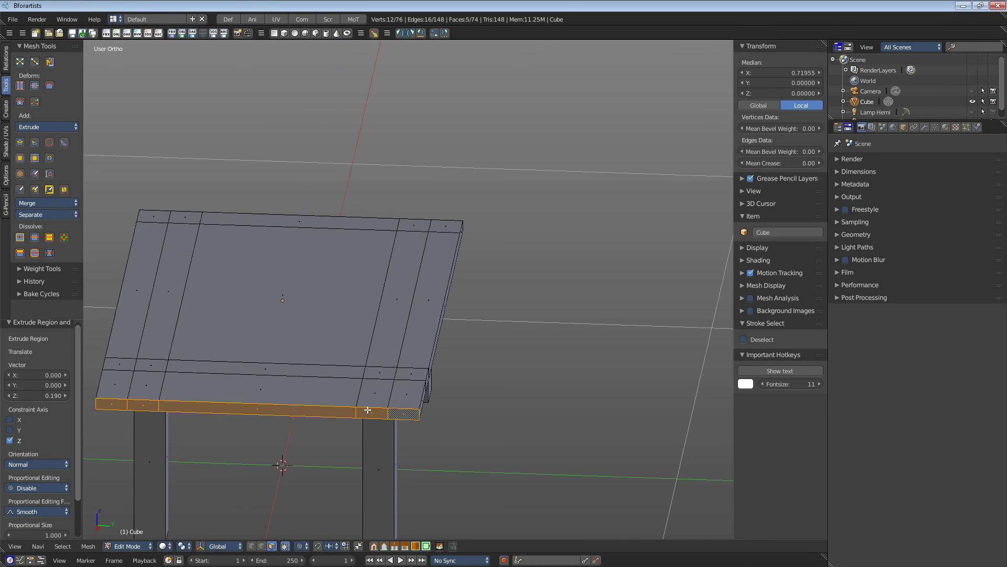
click(35, 396)
text(0.08)
key(Return)
Select the five front-edge faces and repeat the 0.08 extrusion for another rim strip.
middle_drag(607, 414, 367, 353)
scroll(409, 378, down, 2)
right_click(371, 368)
shift+right_click(401, 363)
shift+right_click(485, 349)
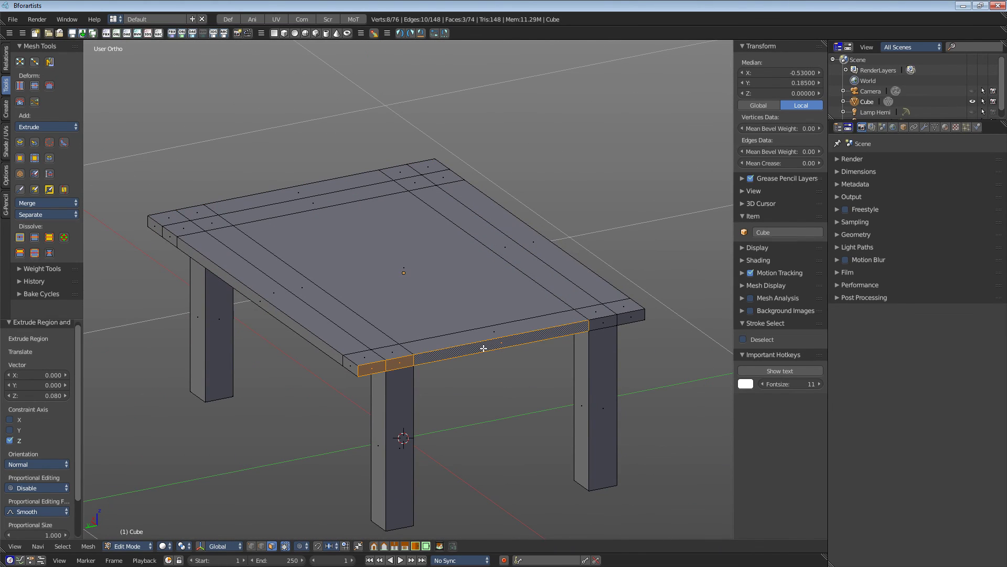
shift+right_click(603, 322)
shift+right_click(626, 323)
key(shift+r)
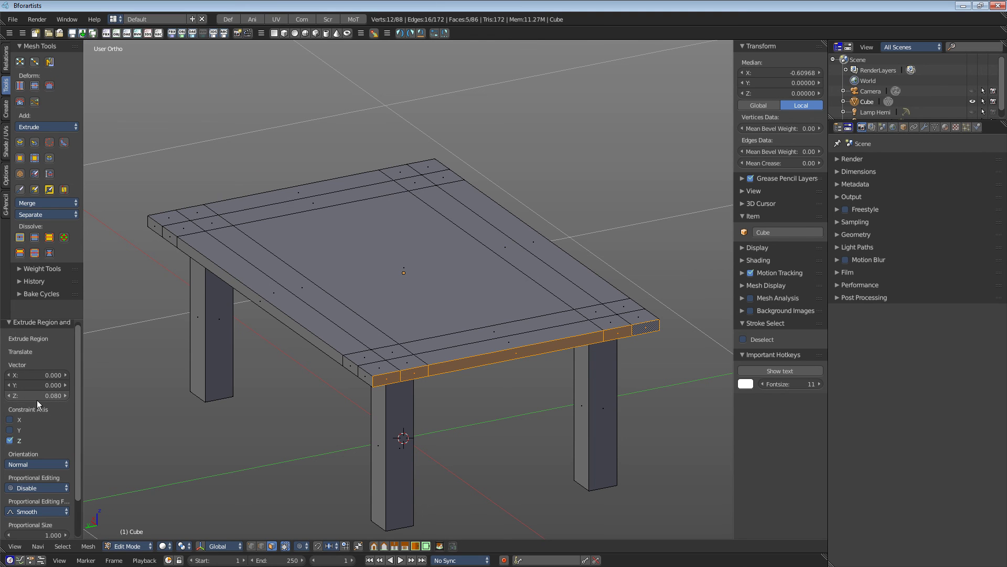
middle_drag(331, 384, 344, 399)
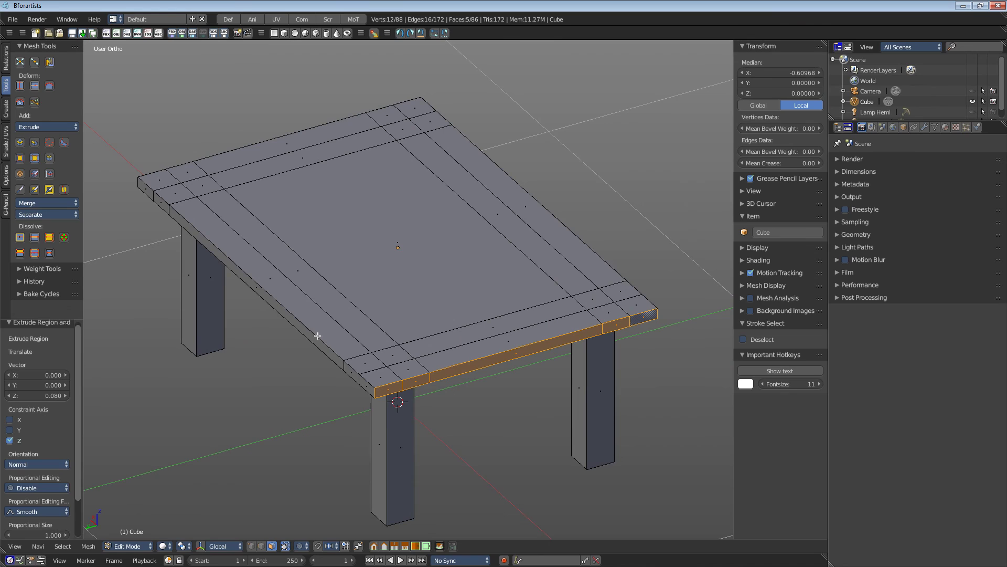